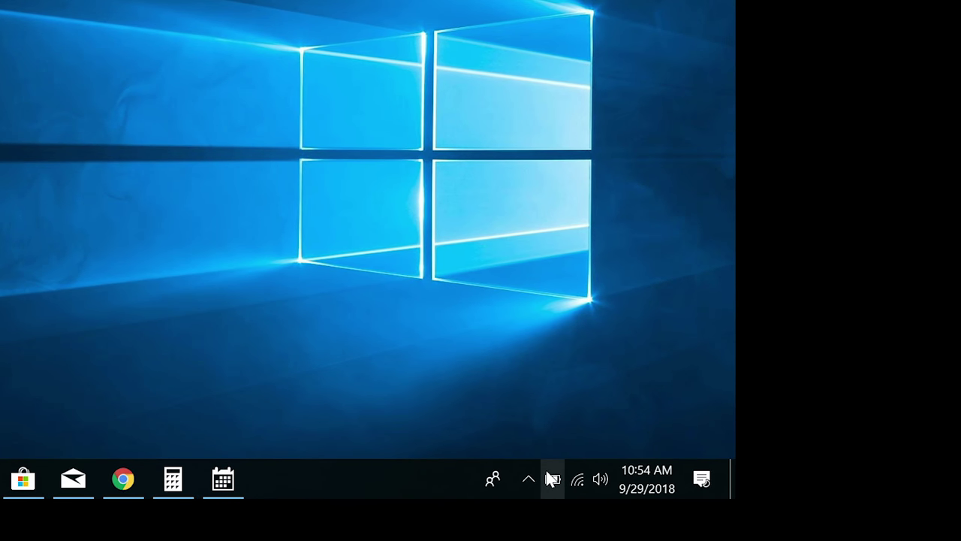
From the taskbar battery flyout, move the power mode from Best performance to Better battery.
click(590, 485)
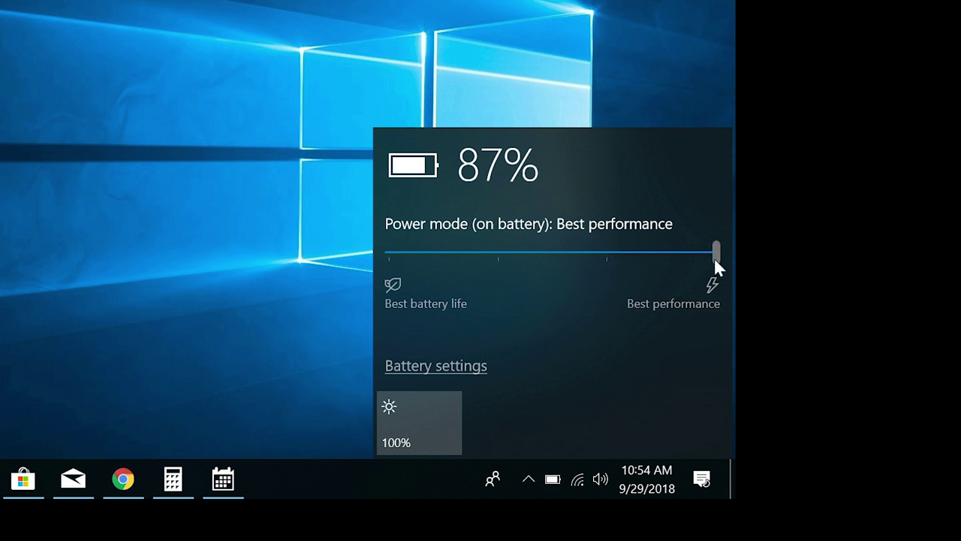
drag(707, 257, 638, 254)
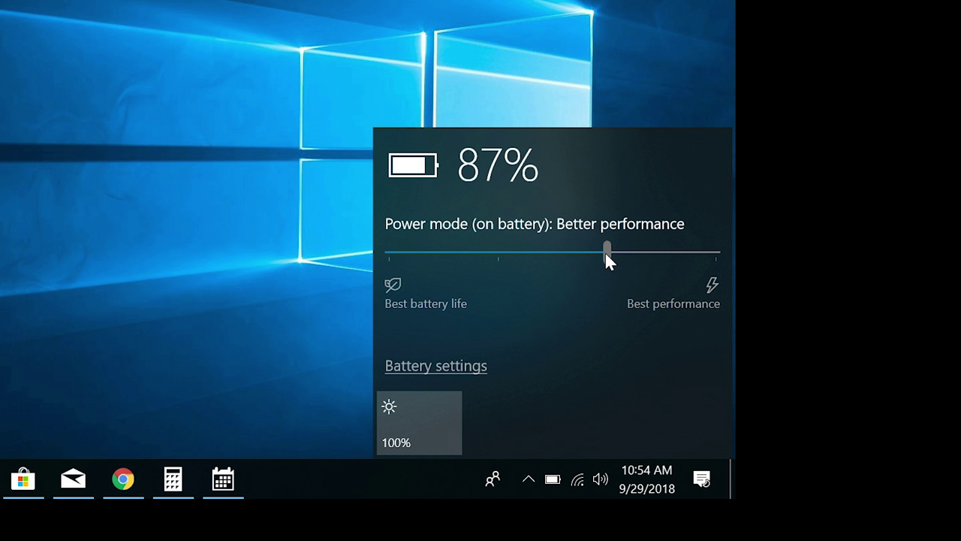
drag(607, 254, 505, 257)
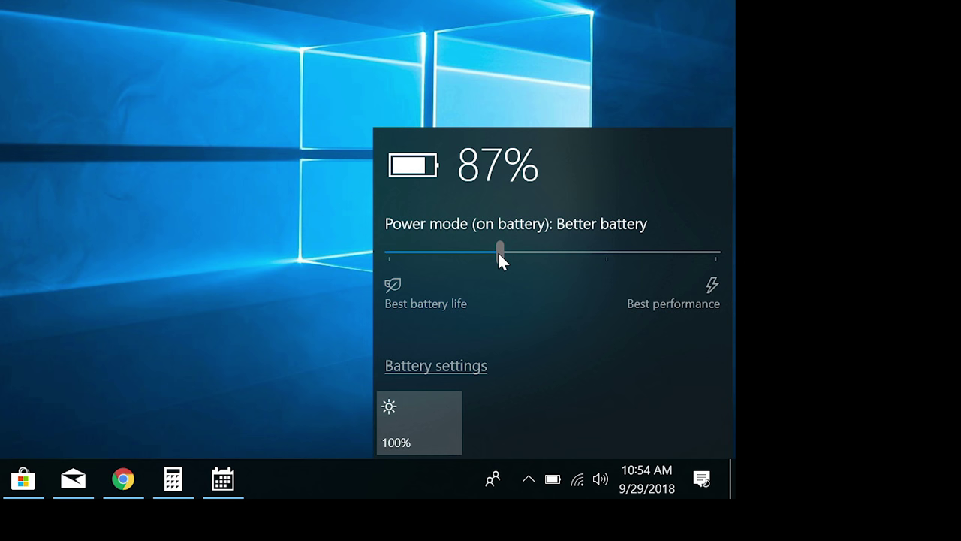
drag(499, 253, 386, 254)
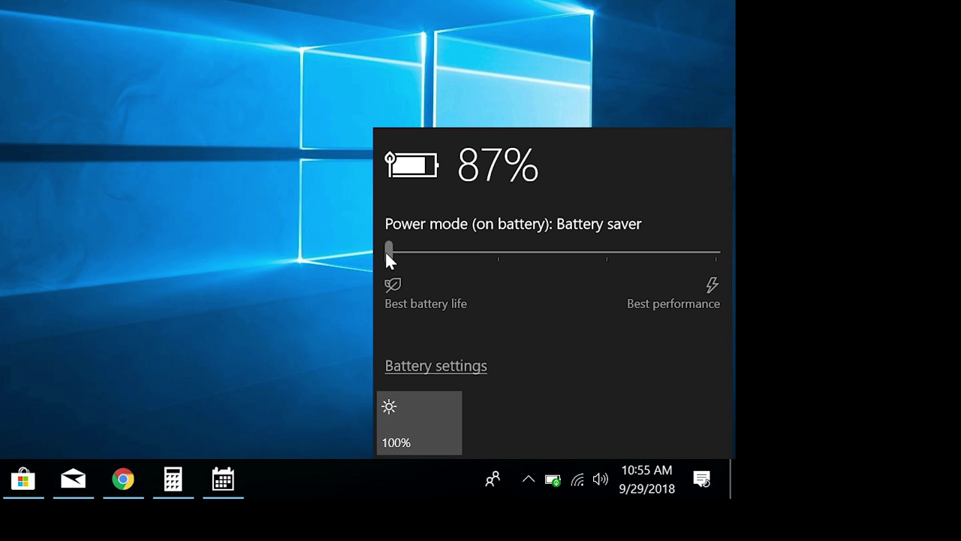
drag(387, 254, 486, 250)
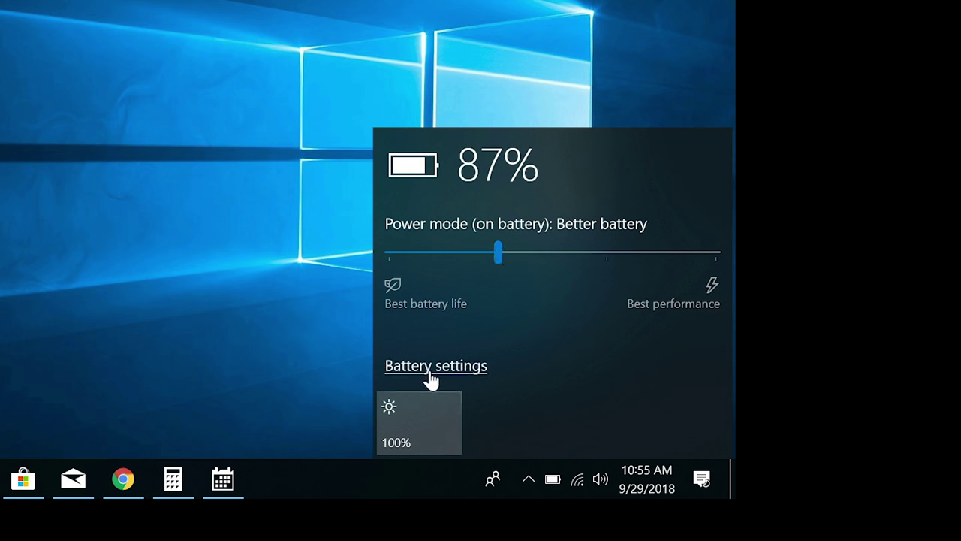
Set screen brightness to 50% and open the Battery settings page.
click(420, 412)
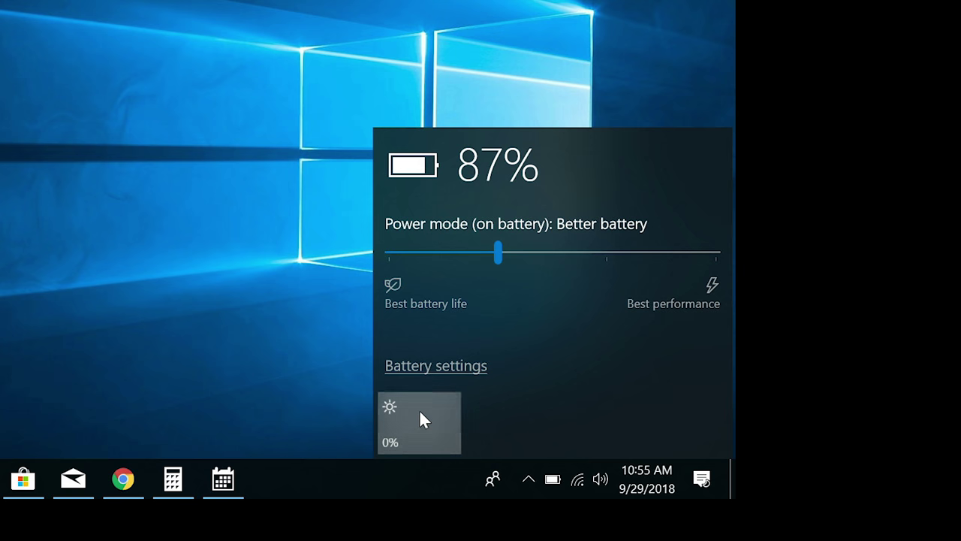
click(420, 412)
click(420, 412)
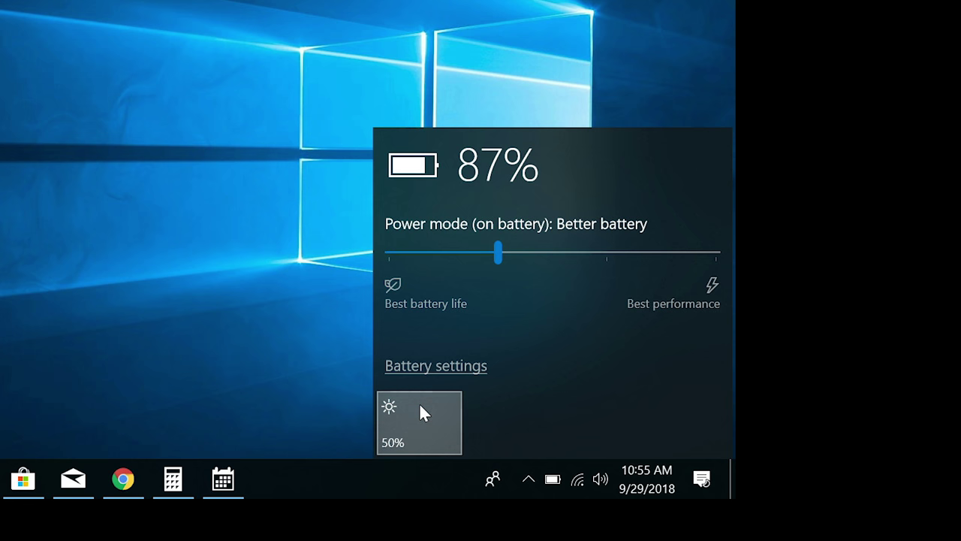
click(421, 369)
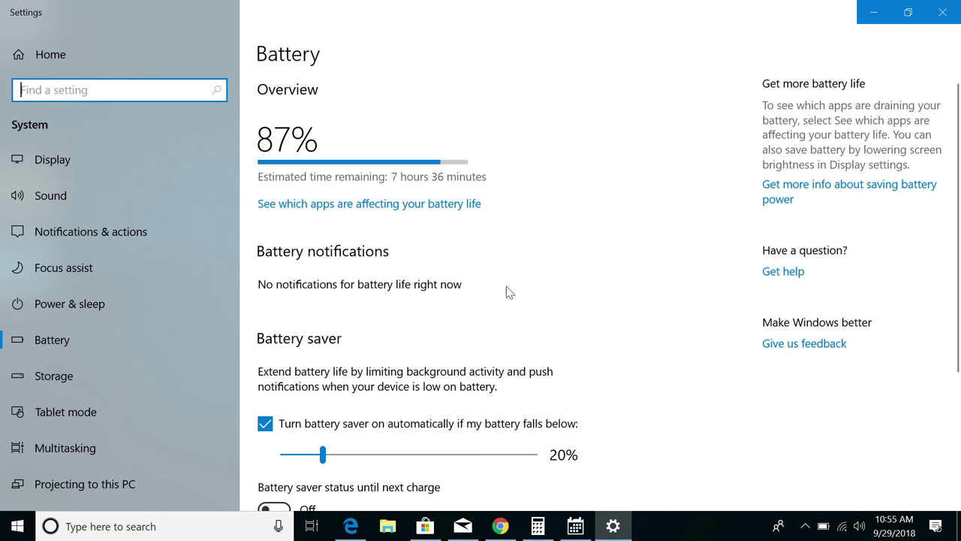
Show per-app battery usage over 24 hours, listing only apps with usage.
click(393, 211)
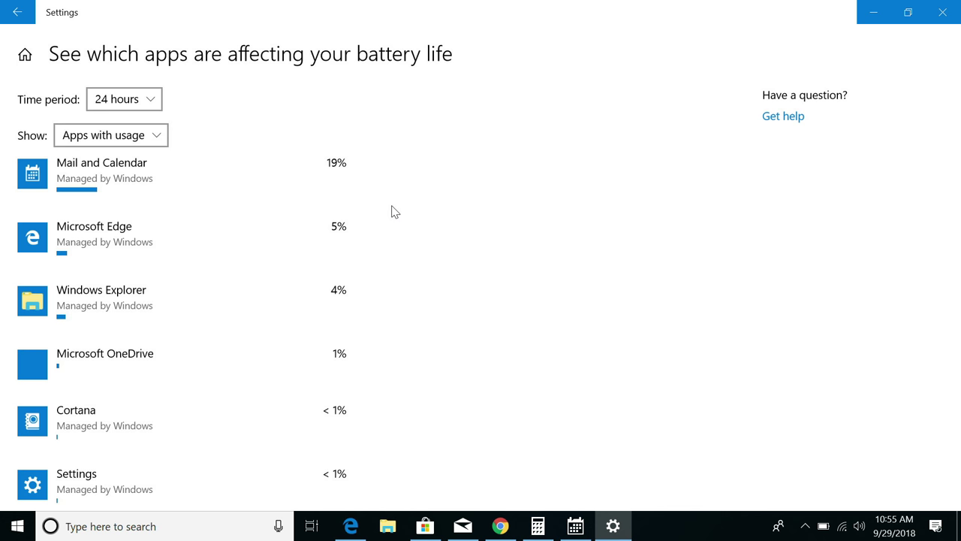
click(112, 105)
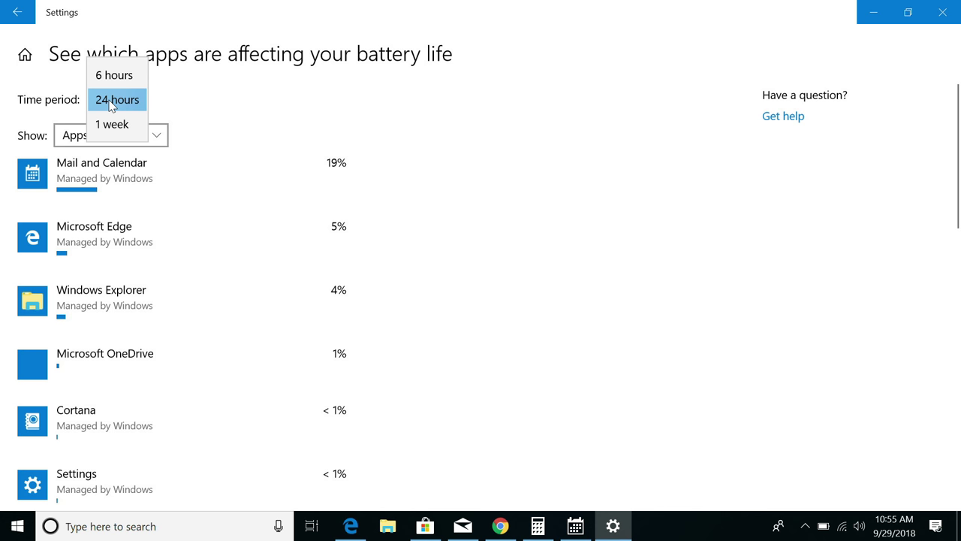
click(112, 100)
click(109, 136)
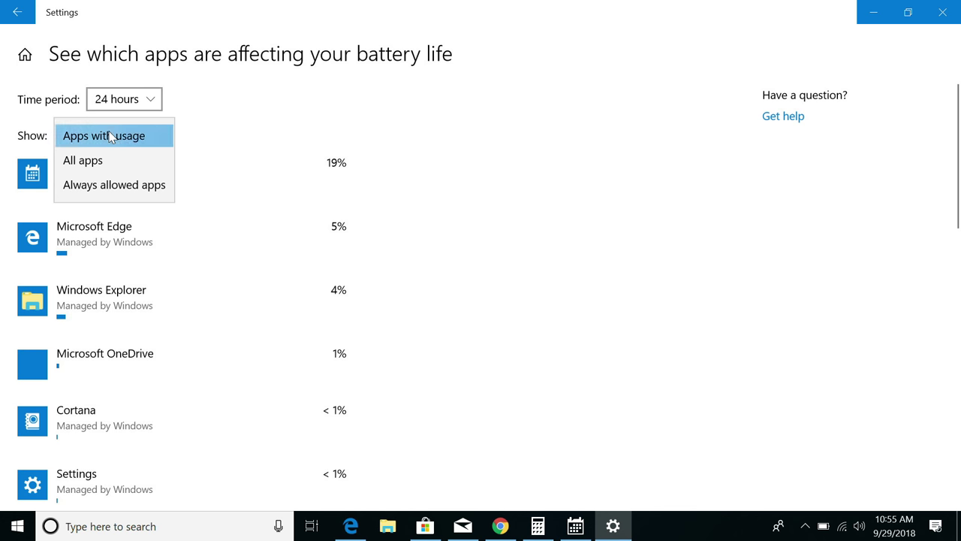
click(110, 136)
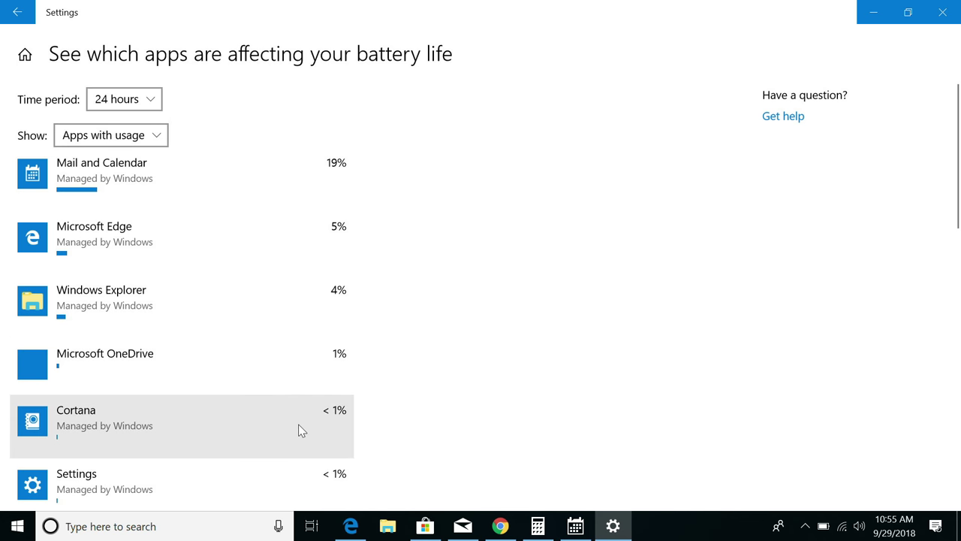
Close the Mail and Calendar windows and expand Mail and Calendar's battery usage details.
right_click(463, 525)
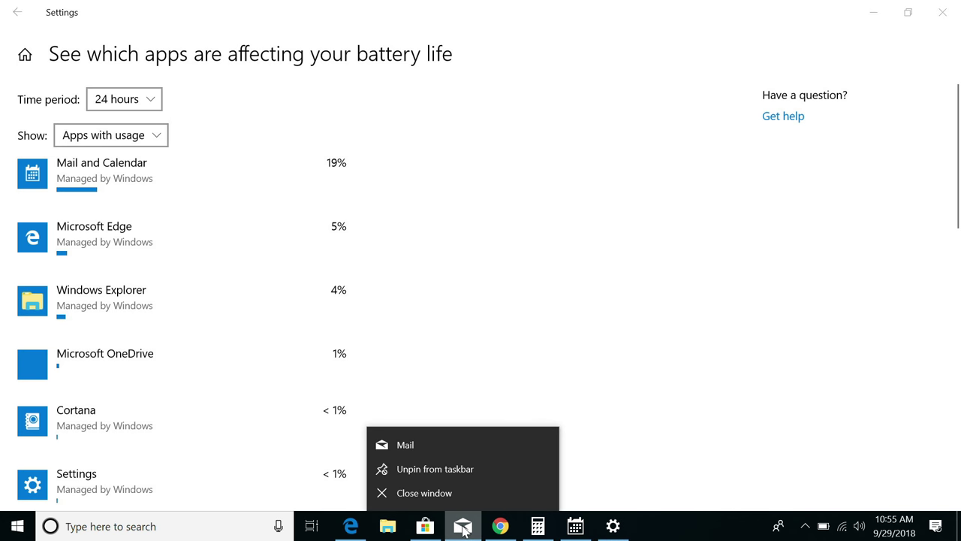
click(463, 493)
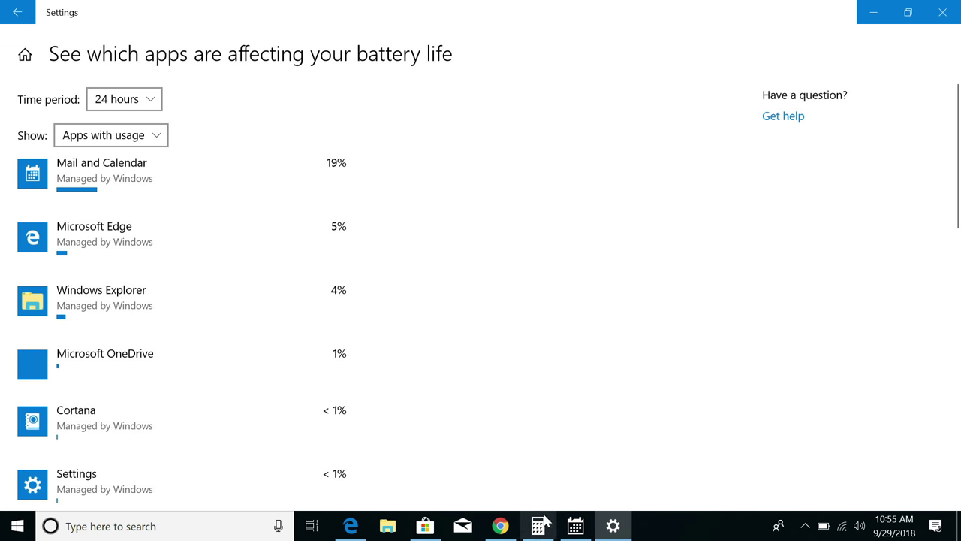
right_click(573, 524)
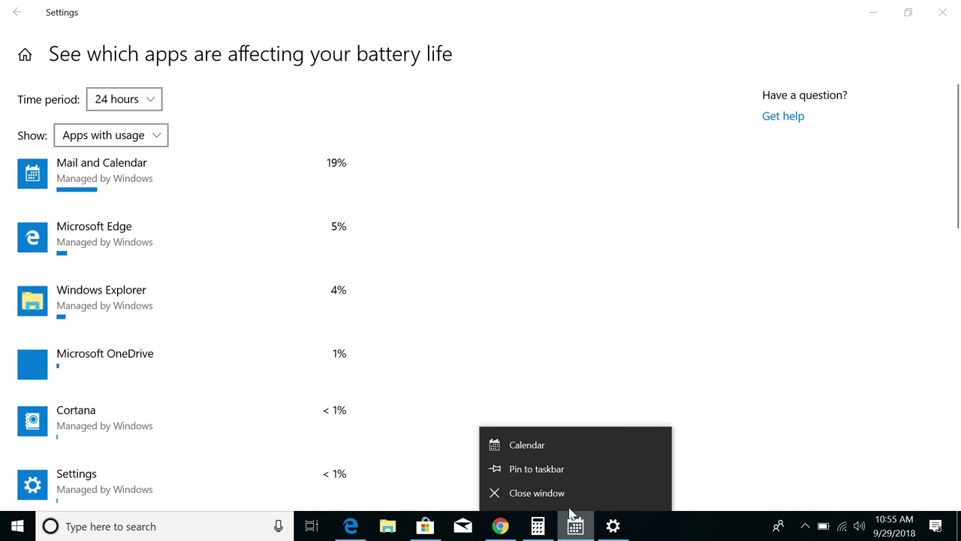
click(566, 492)
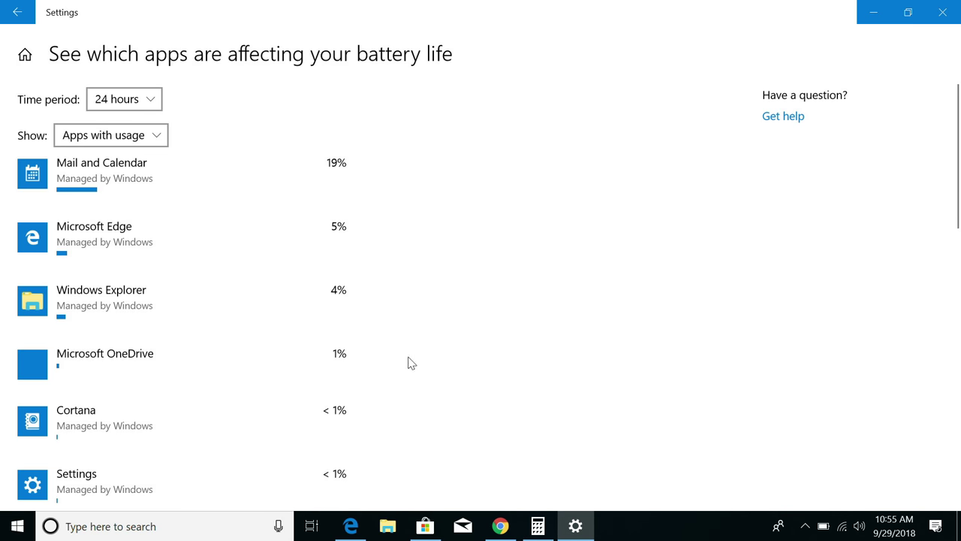
click(253, 184)
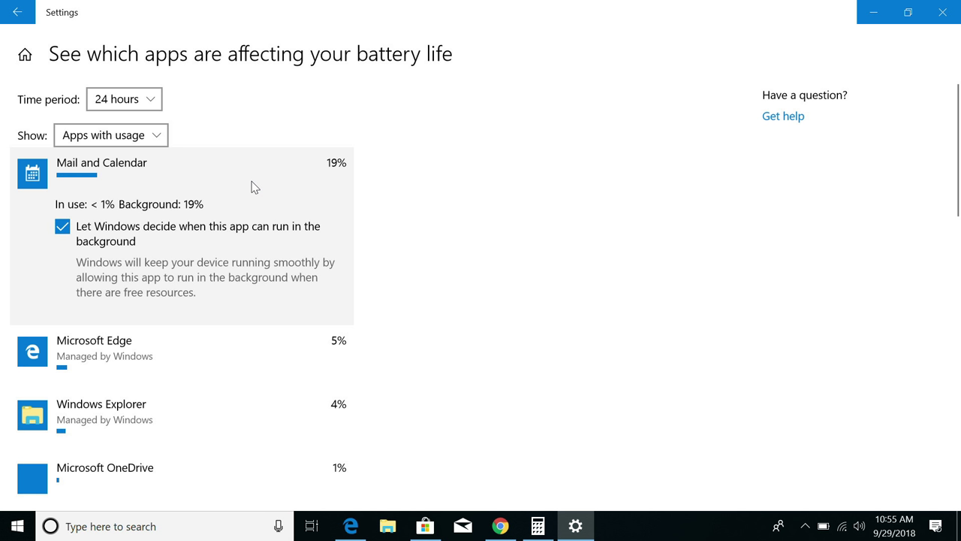
Toggle Mail and Calendar's background setting off, then back to letting Windows decide.
click(67, 228)
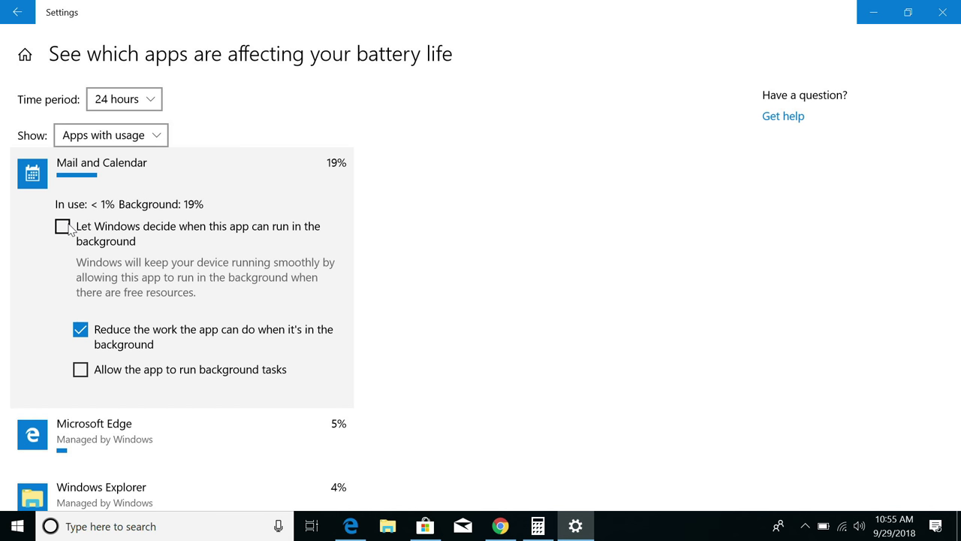
click(67, 228)
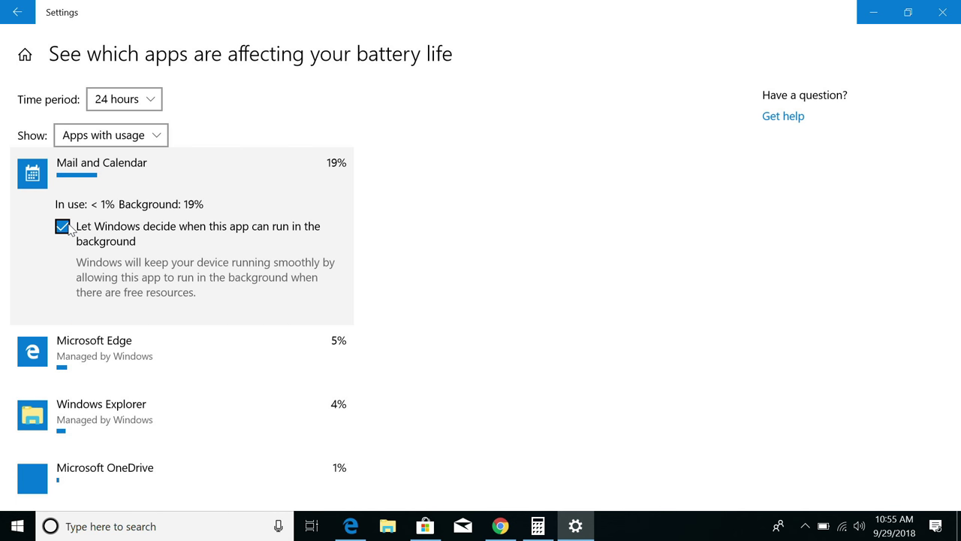
Back on the Battery page, leave battery saver off with a 20% threshold.
click(24, 16)
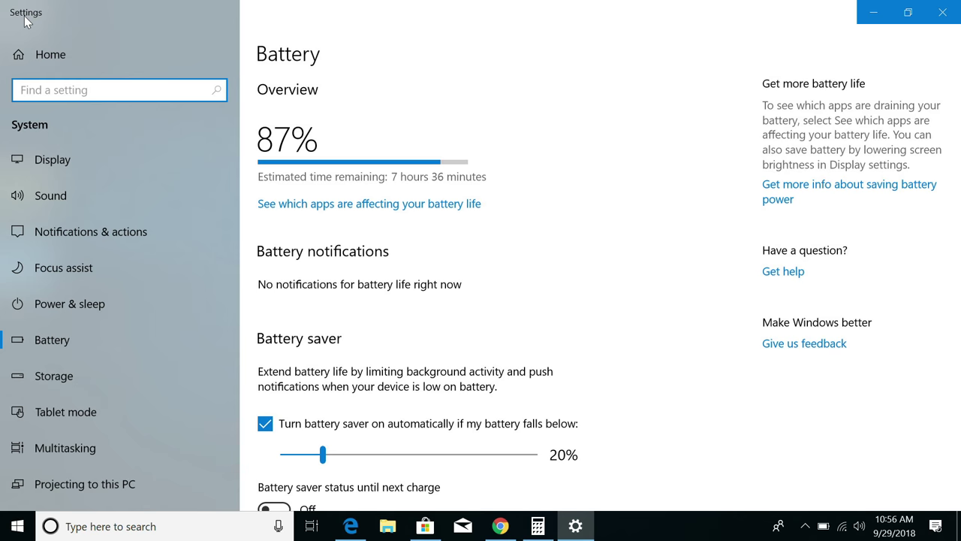
scroll(621, 417, down, 3)
scroll(620, 423, down, 2)
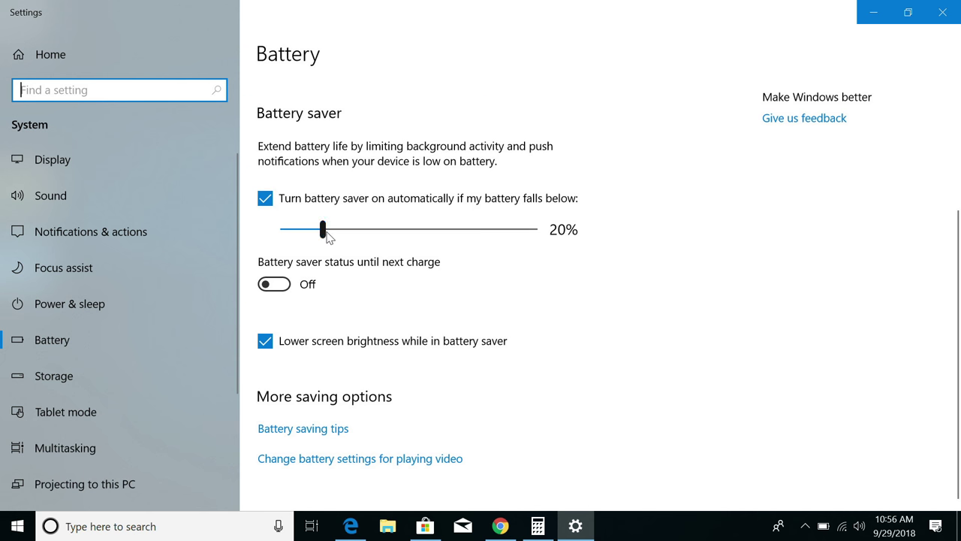
mouse_move(324, 231)
mouse_down()
mouse_move(364, 238)
mouse_move(328, 239)
mouse_up()
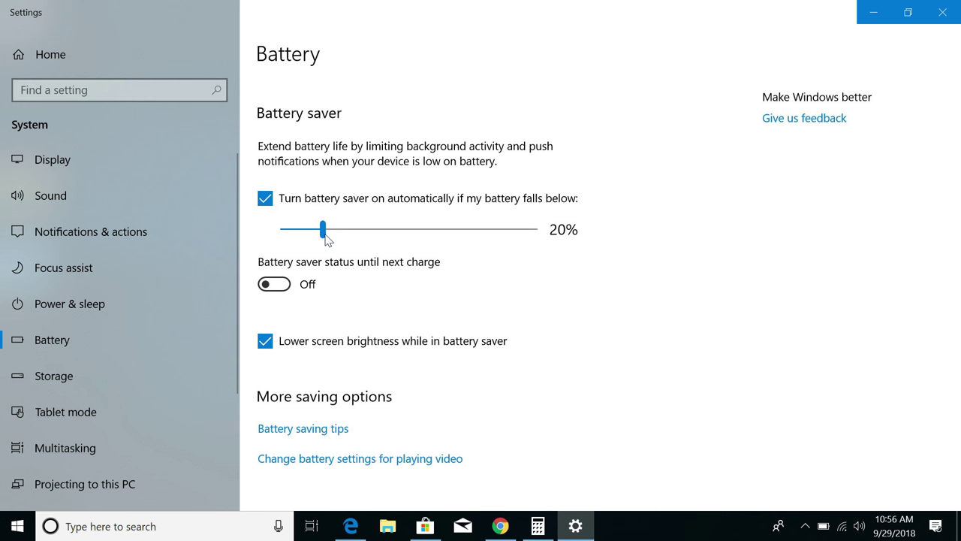
click(282, 290)
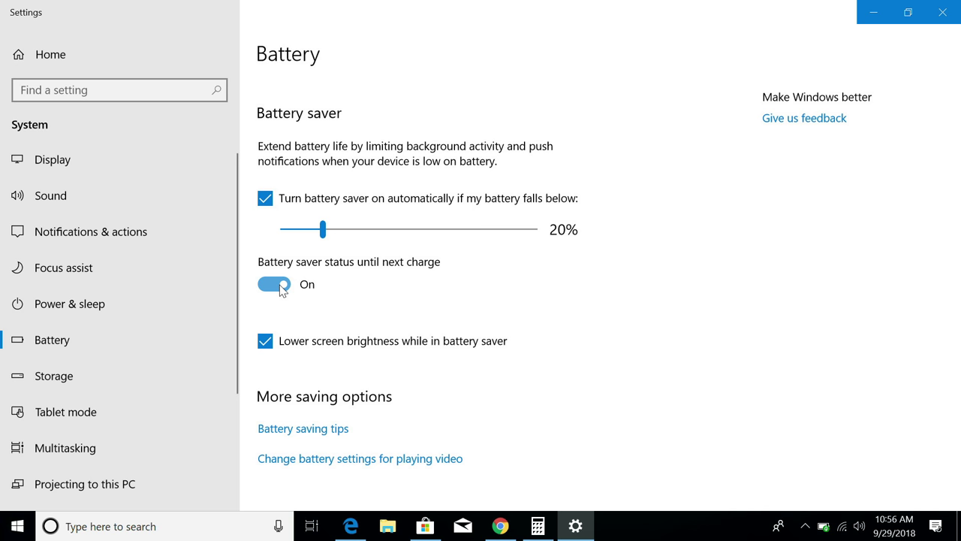
click(282, 289)
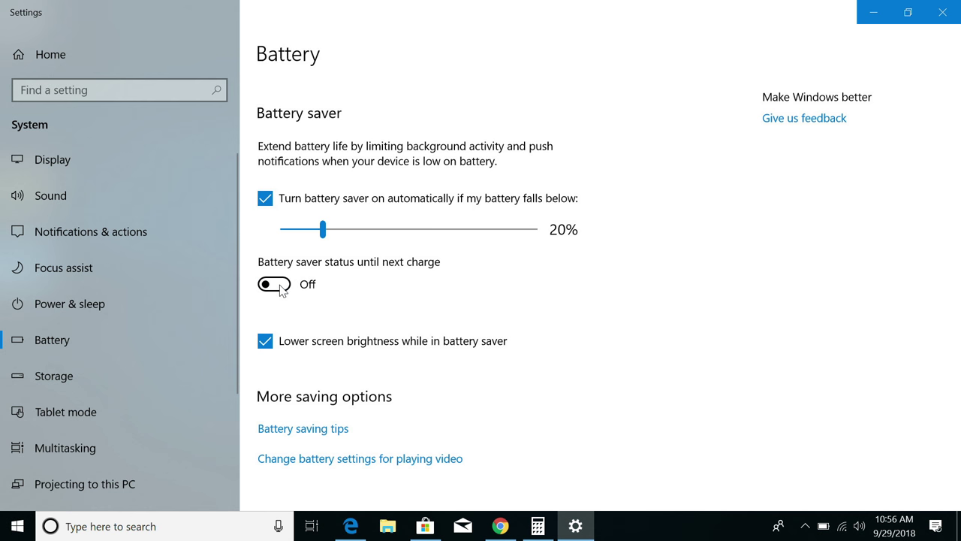
Keep Lower screen brightness enabled for battery saver and go to the video playback battery settings.
click(269, 344)
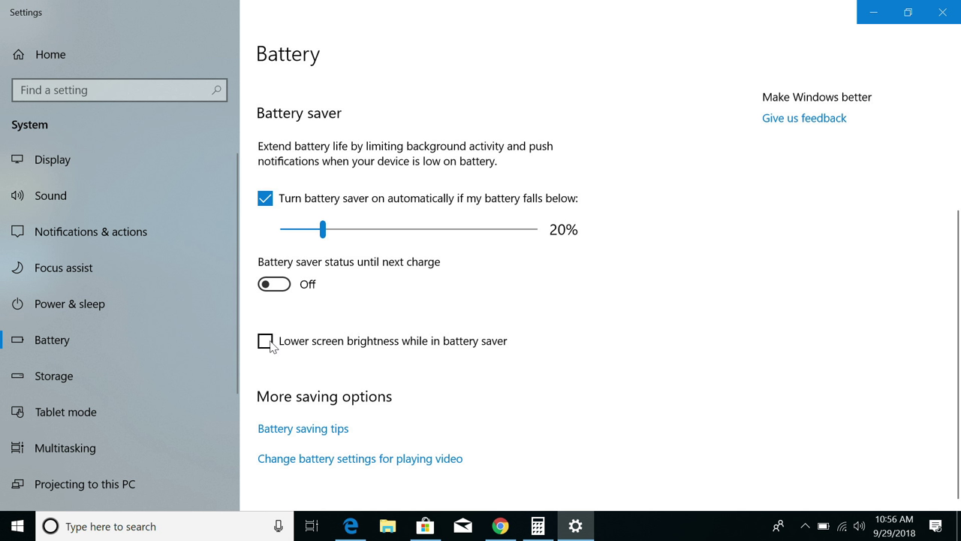
click(269, 344)
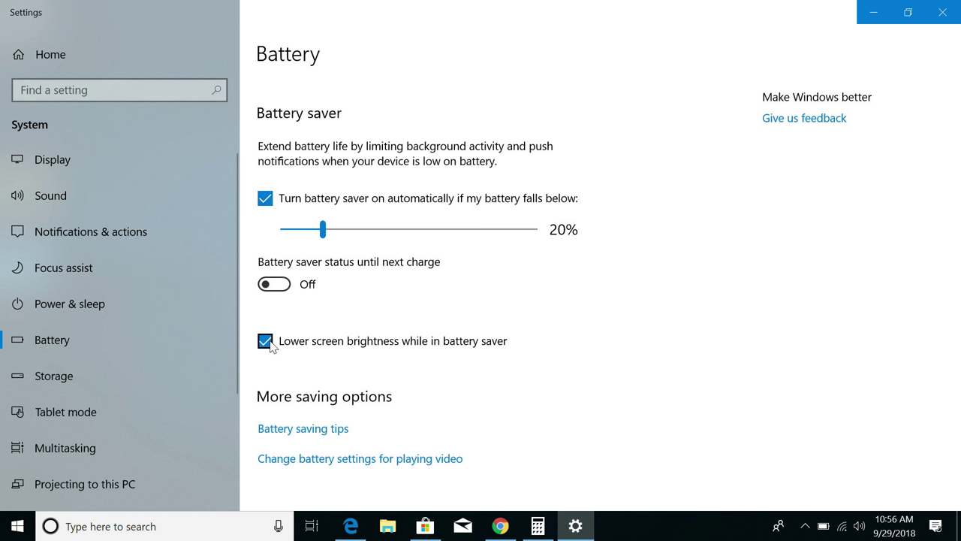
click(307, 458)
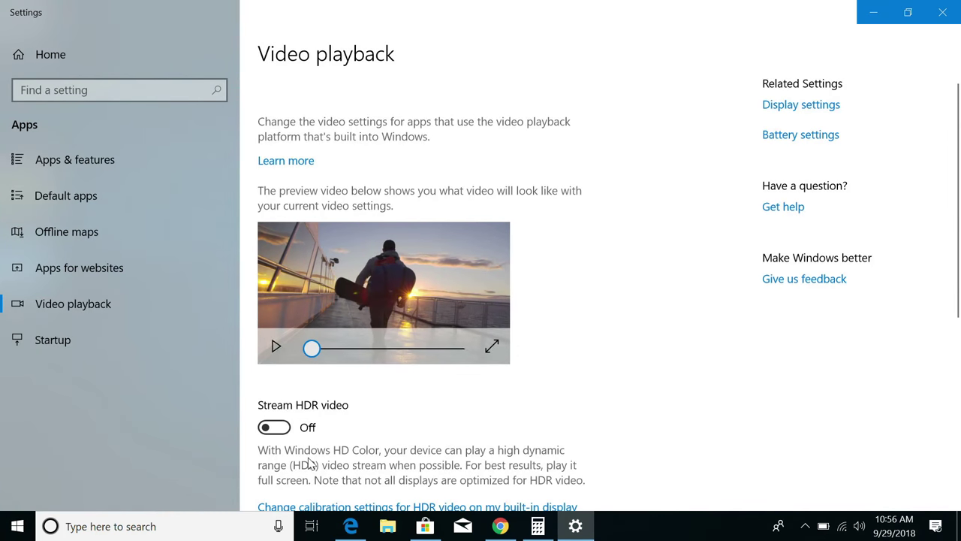
Keep video on battery set to Optimize for battery life, with lower resolution unchecked.
scroll(308, 463, down, 5)
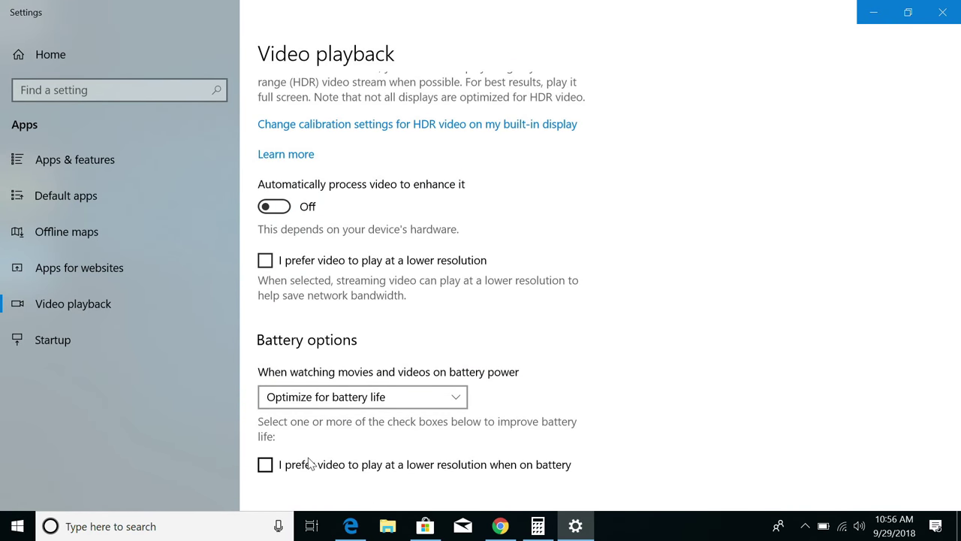
click(333, 406)
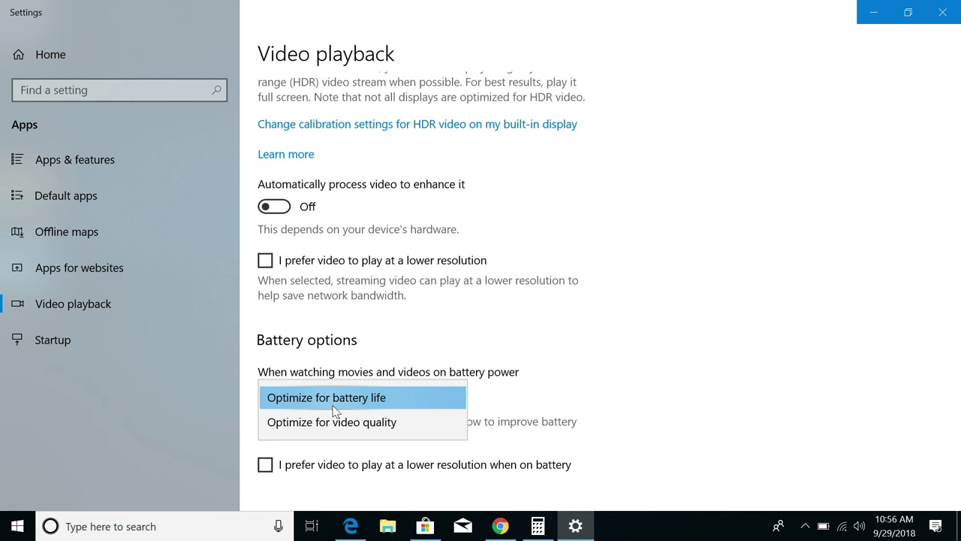
click(335, 406)
click(265, 465)
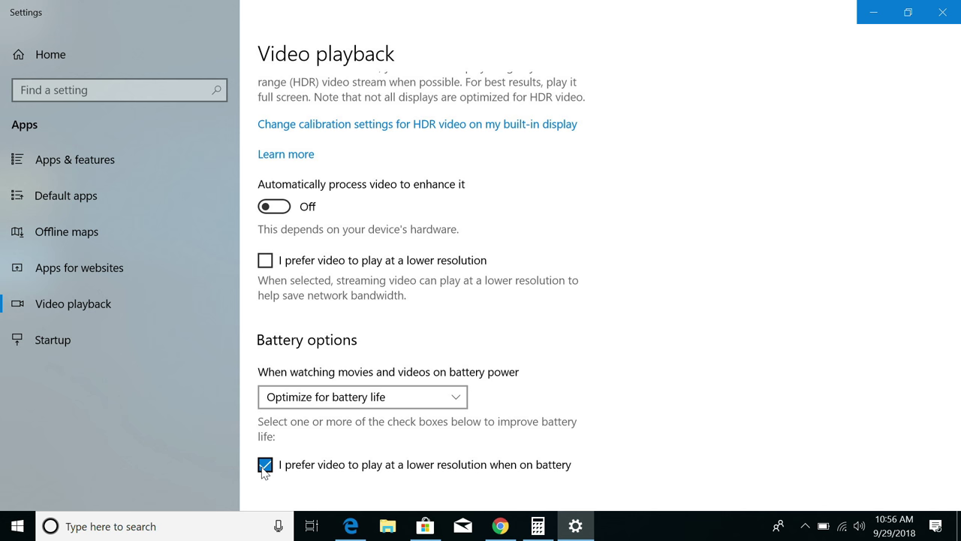
click(265, 466)
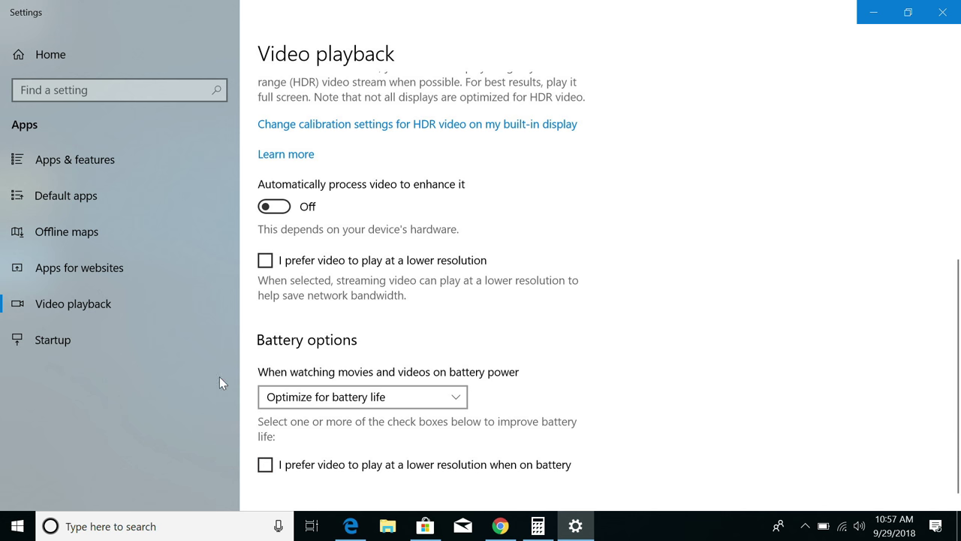
Switch Bluetooth off under Settings Home > Devices.
click(71, 61)
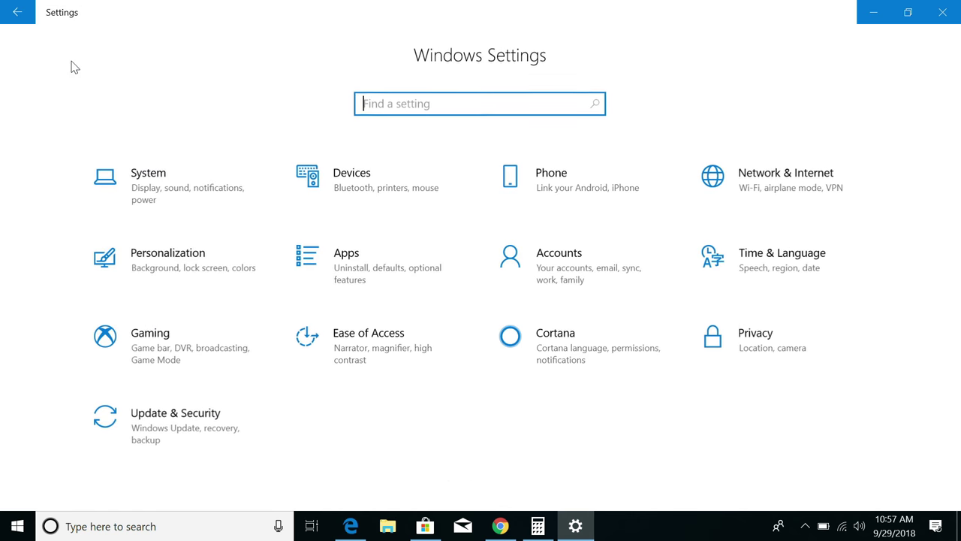
click(336, 190)
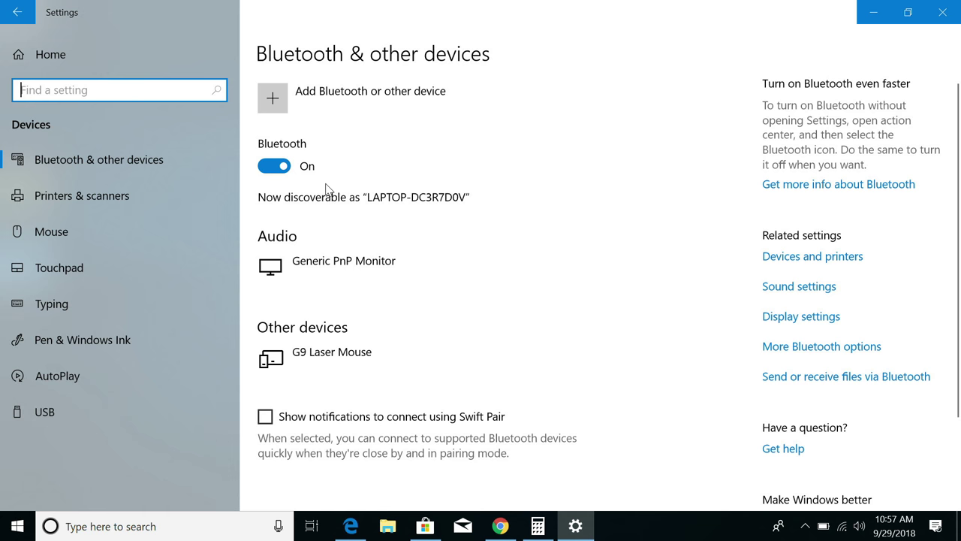
click(282, 169)
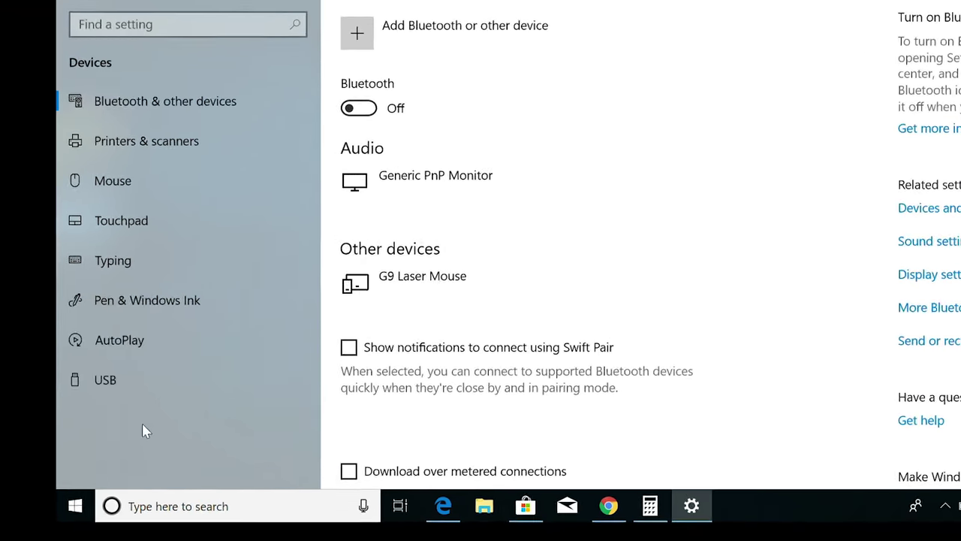
Show the Start menu's power options and view the Sleep description.
click(214, 455)
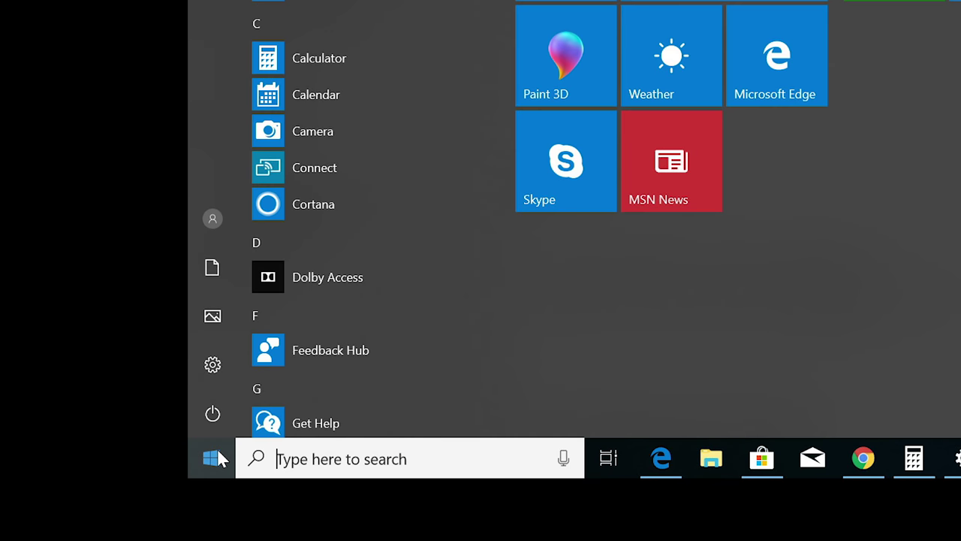
click(214, 419)
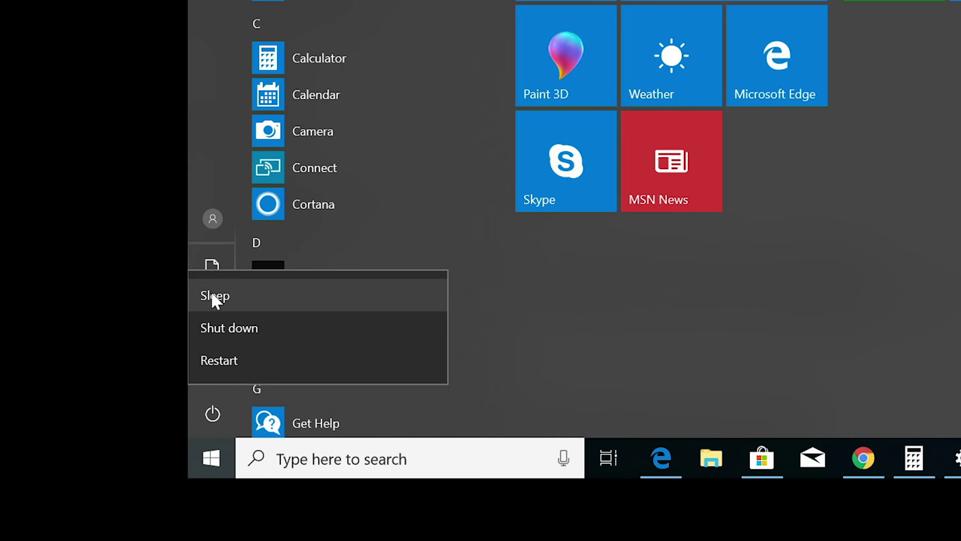
mouse_move(212, 295)
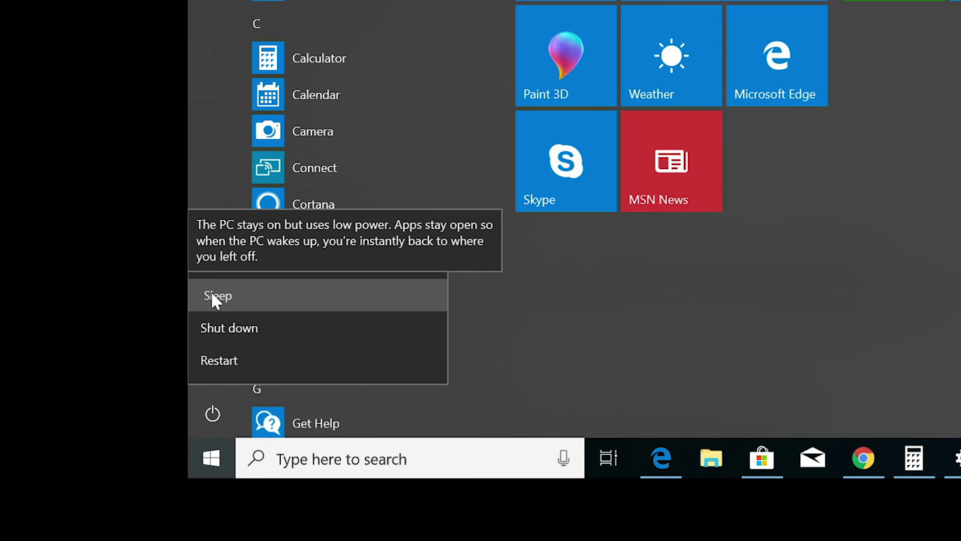